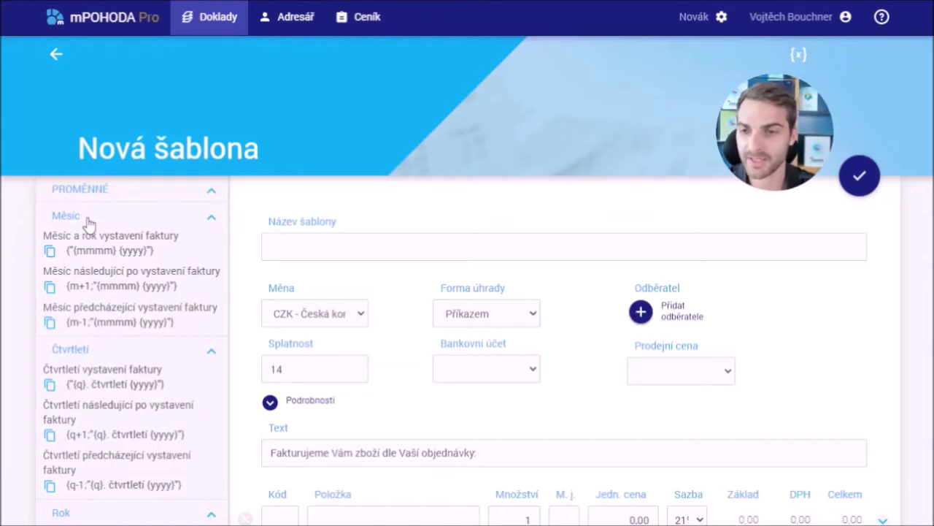
- Review the variables available for the new template and the list of places where they can be used
scroll(87, 223, "down", 3)
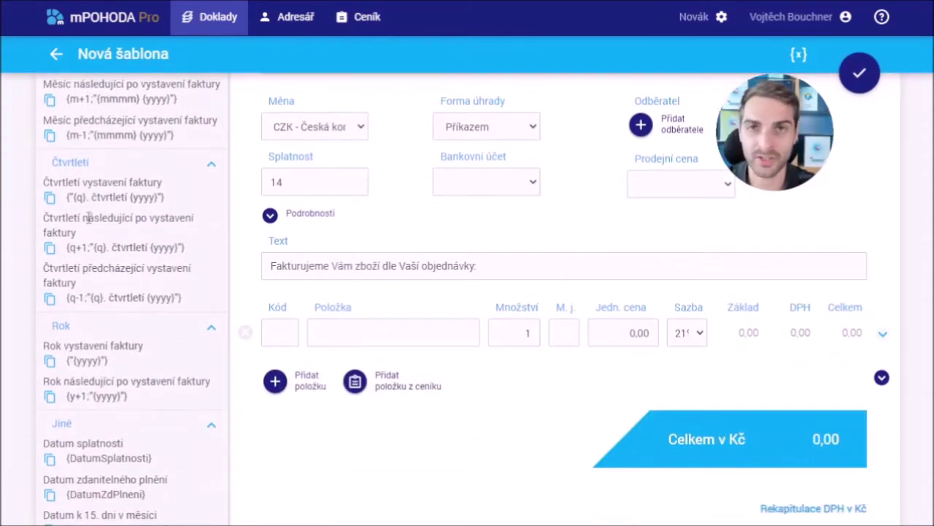
scroll(88, 223, "down", 5)
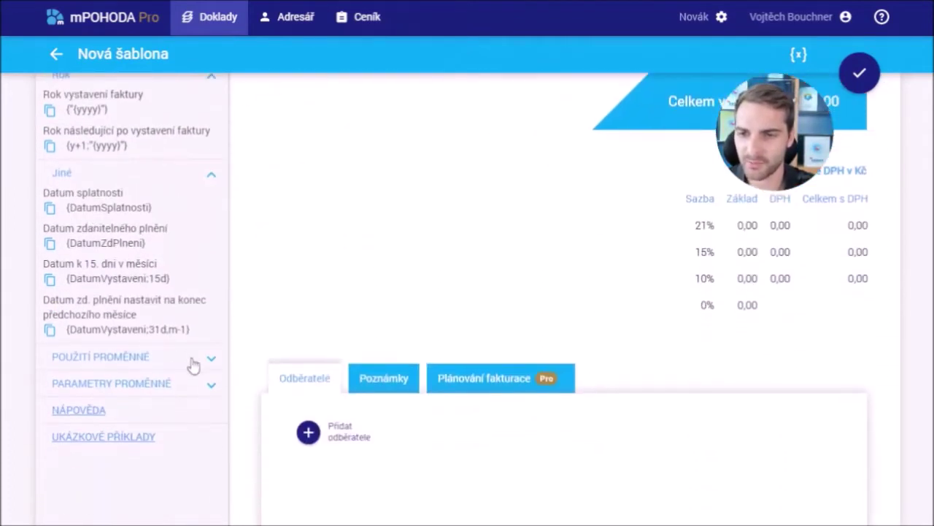
left_click(194, 359)
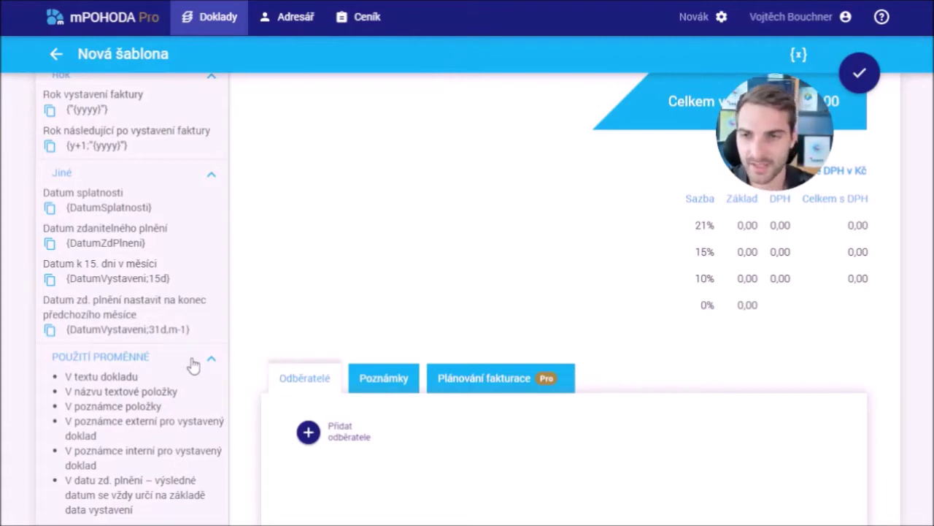
scroll(193, 365, "up", 10)
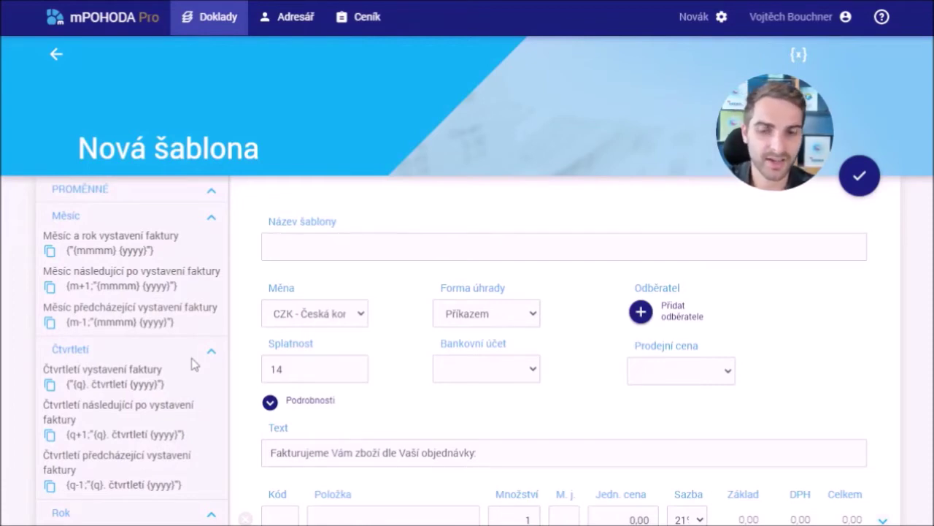
- Name the template Služby, choose the KB bank account and set the sale price to Prodejní (CZK)
left_click(342, 250)
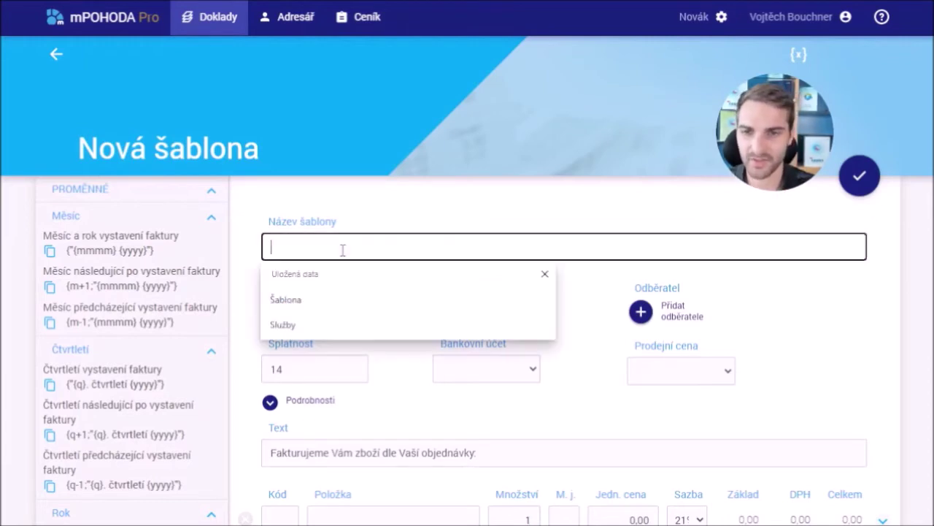
left_click(290, 325)
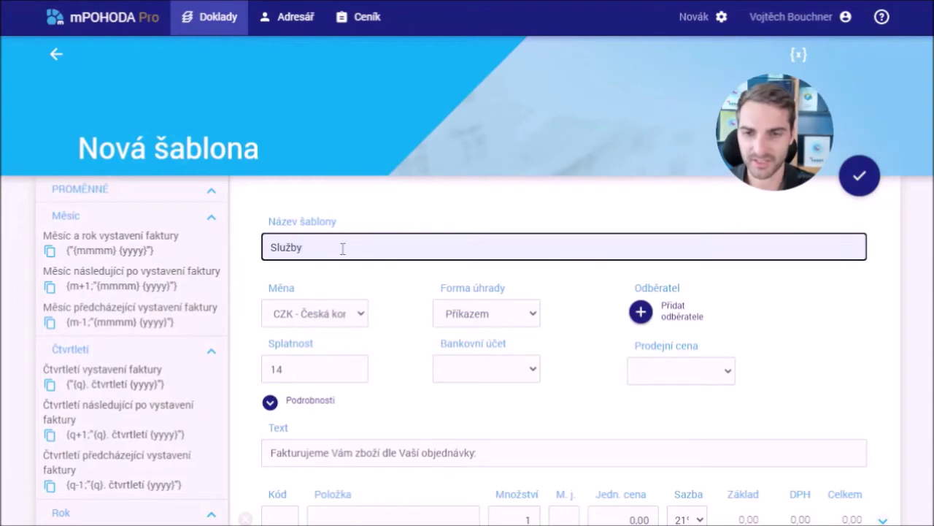
left_click(467, 364)
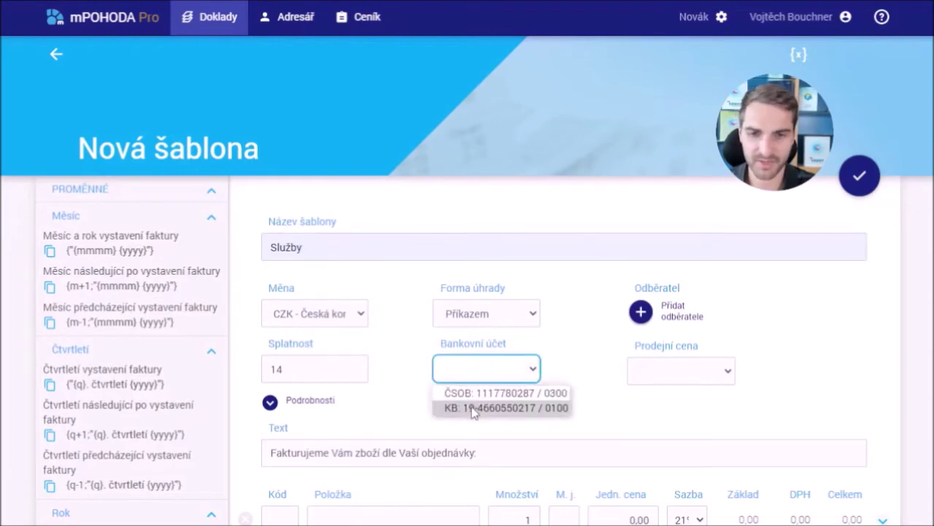
left_click(505, 408)
left_click(708, 379)
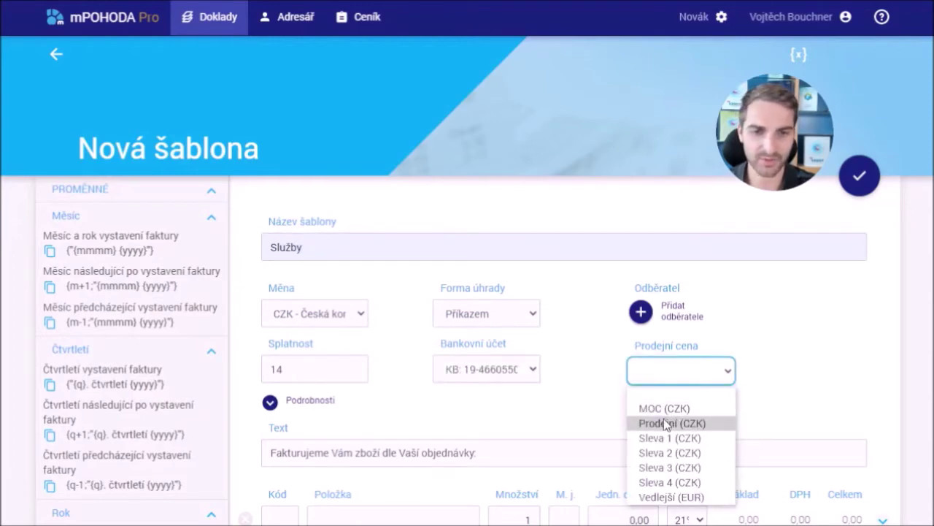
left_click(641, 422)
- Change the invoice text to "Fakturujeme Vám služby za" followed by the issue-quarter variable {"{q}. čtvrtletí {yyyy}"}
scroll(486, 406, "down", 3)
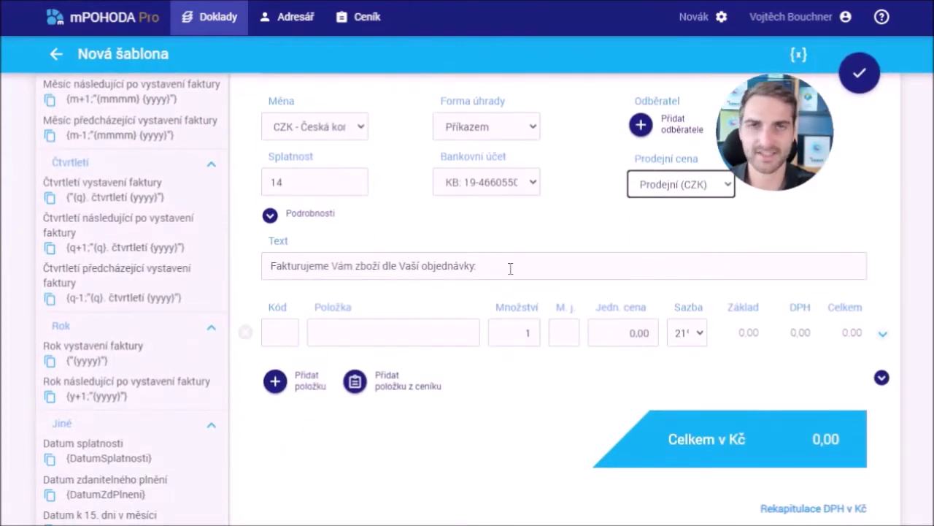
left_click_drag(510, 269, 357, 267)
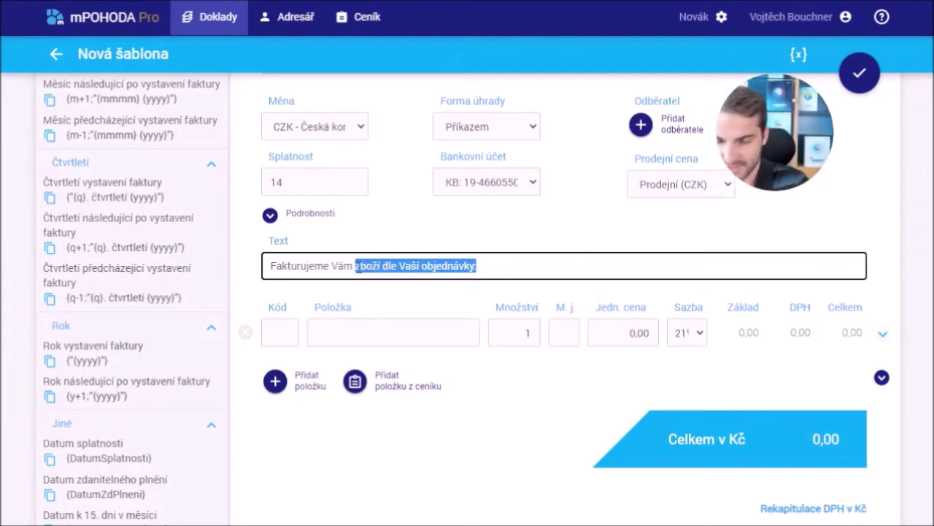
type("služby za")
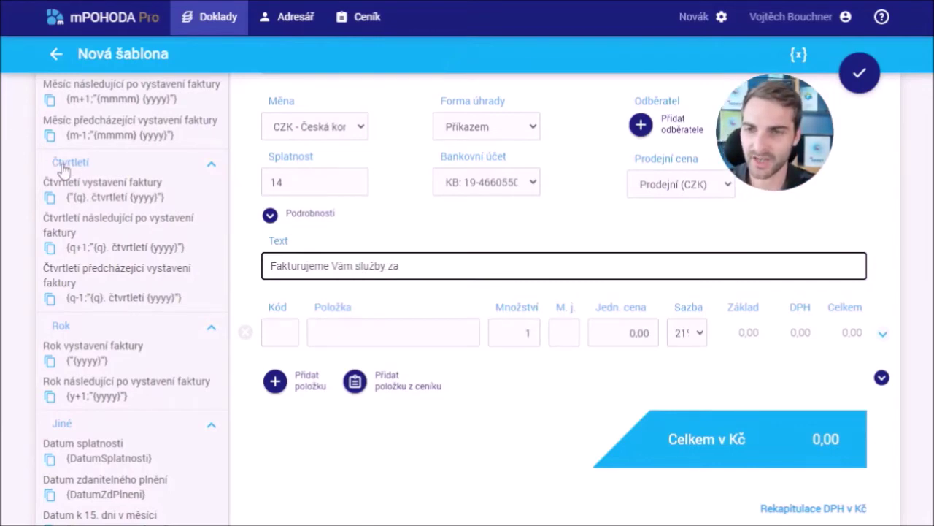
left_click(50, 202)
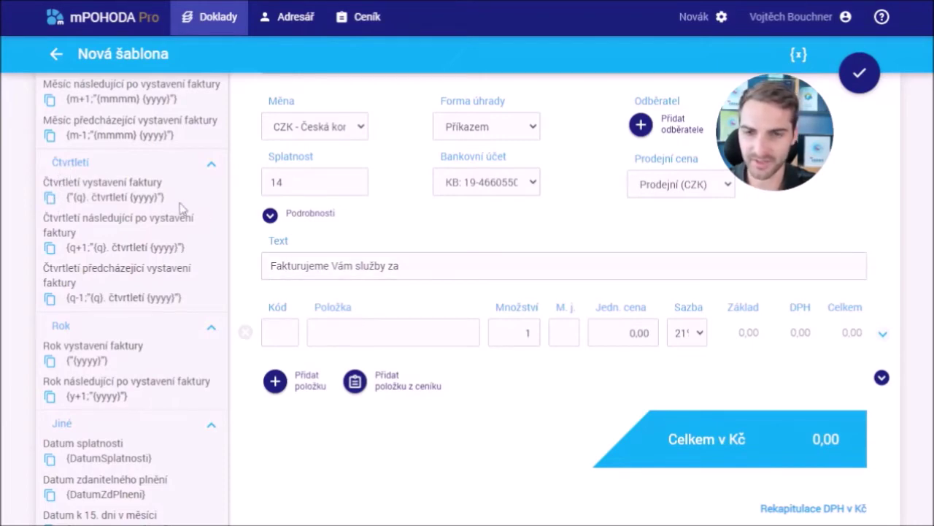
left_click(412, 265)
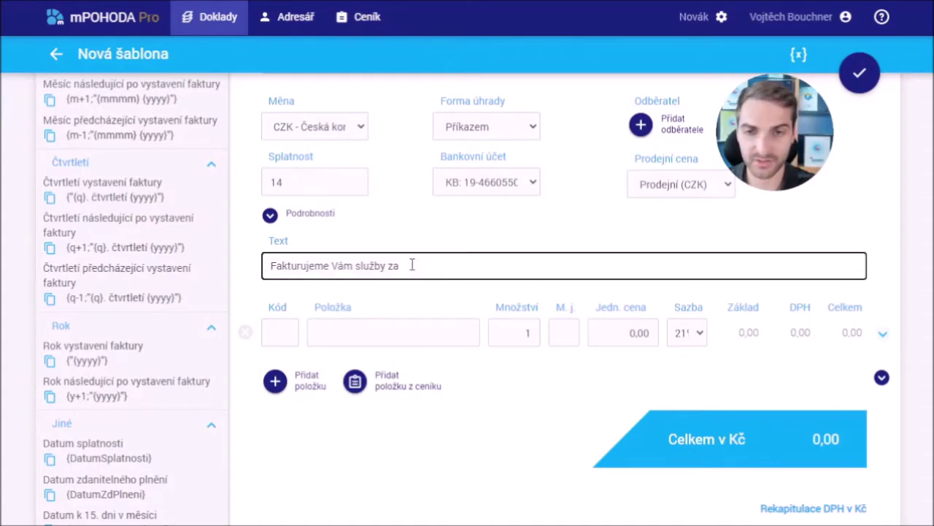
key("ctrl+v")
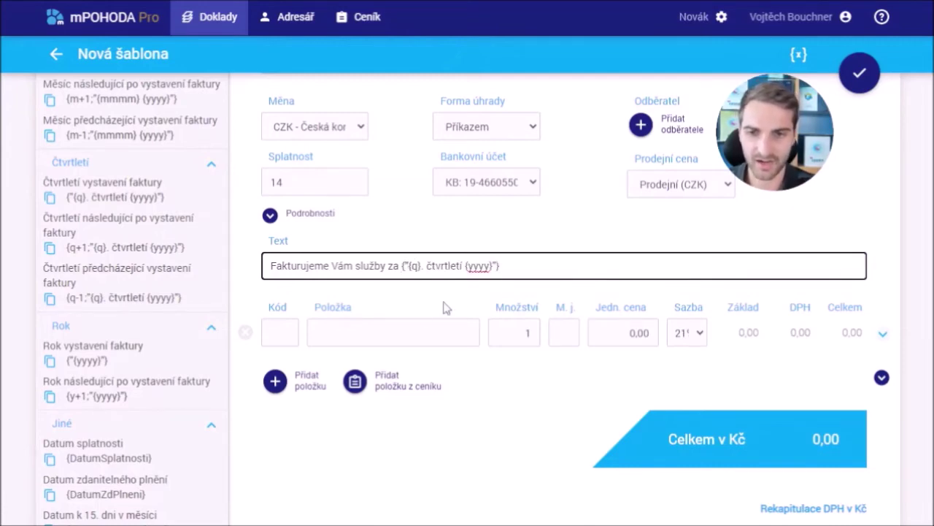
- Fill in the first item with the issue-quarter variable {"{q}. čtvrtletí {yyyy}"} as its name and a unit price of 5 000,00
left_click(365, 332)
key("ctrl+v")
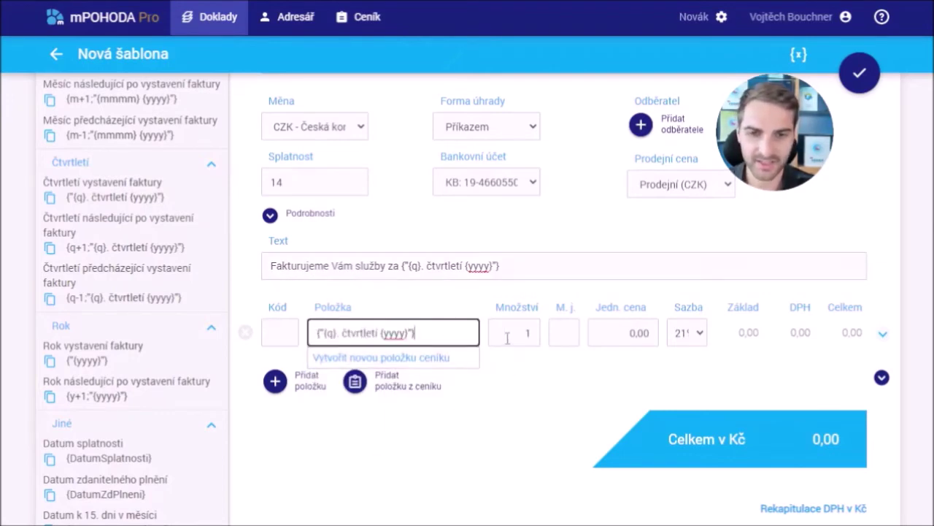
left_click(621, 333)
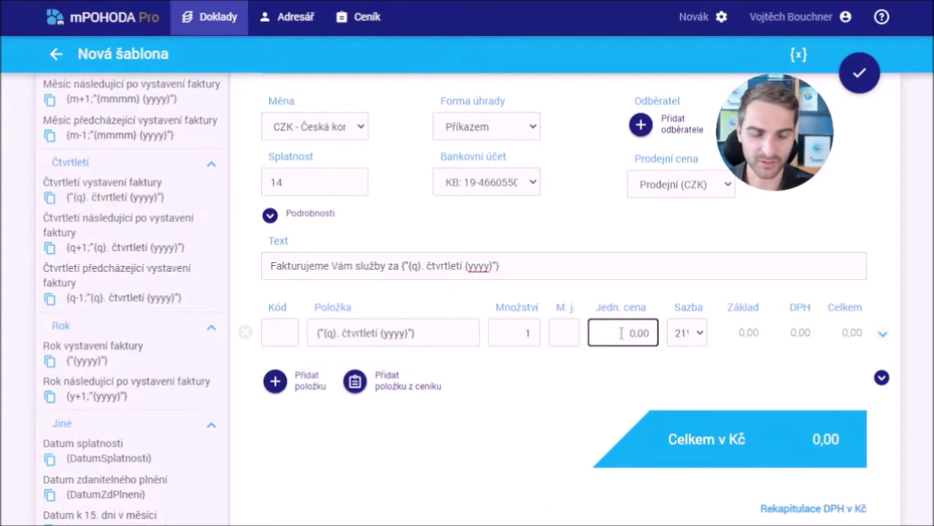
type("500")
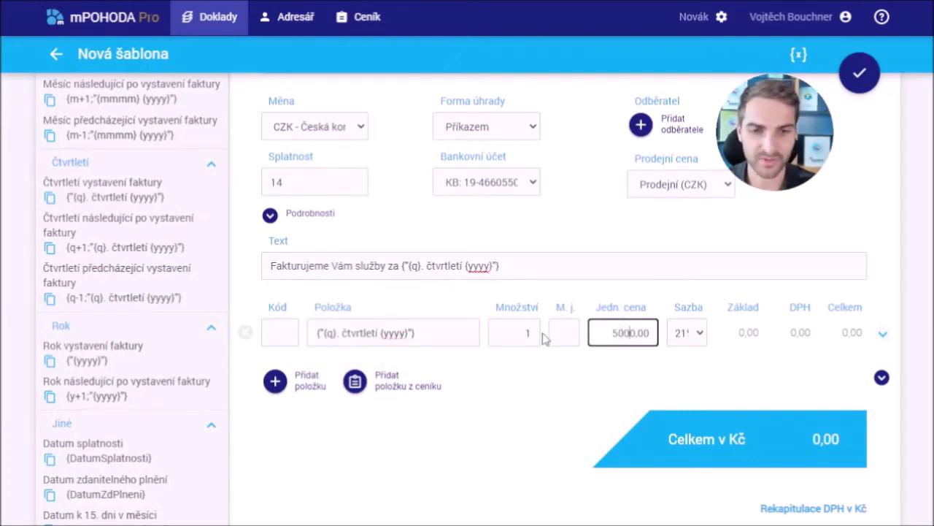
left_click(511, 516)
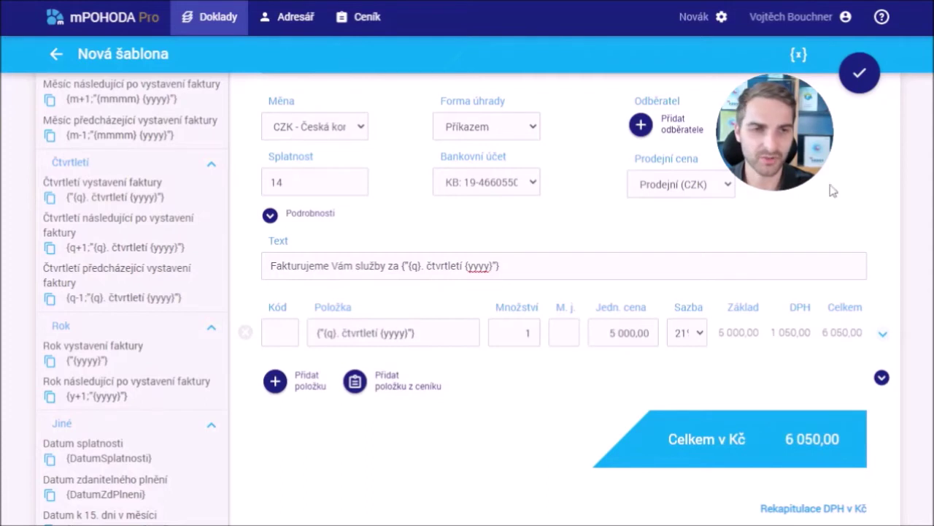
- Save the template and generate an issued invoice from it to check the filled-in variables
mouse_move(858, 80)
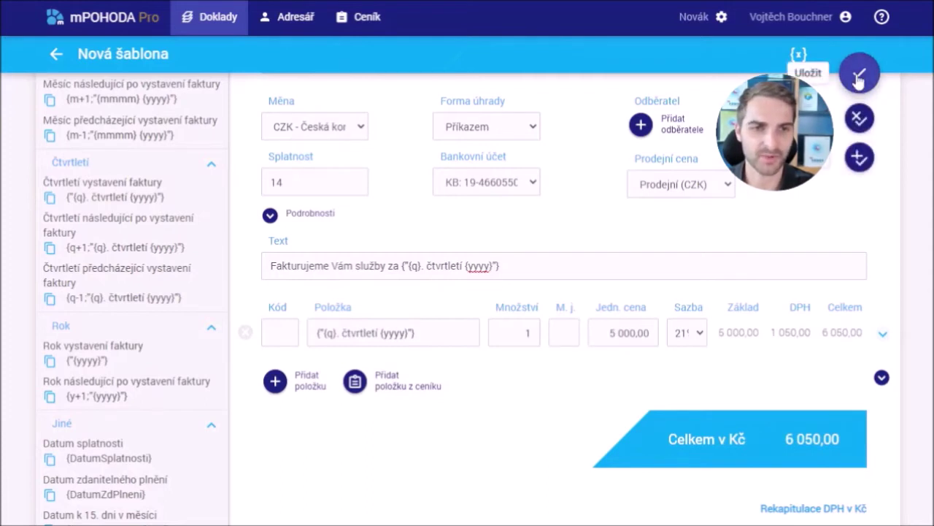
left_click(859, 75)
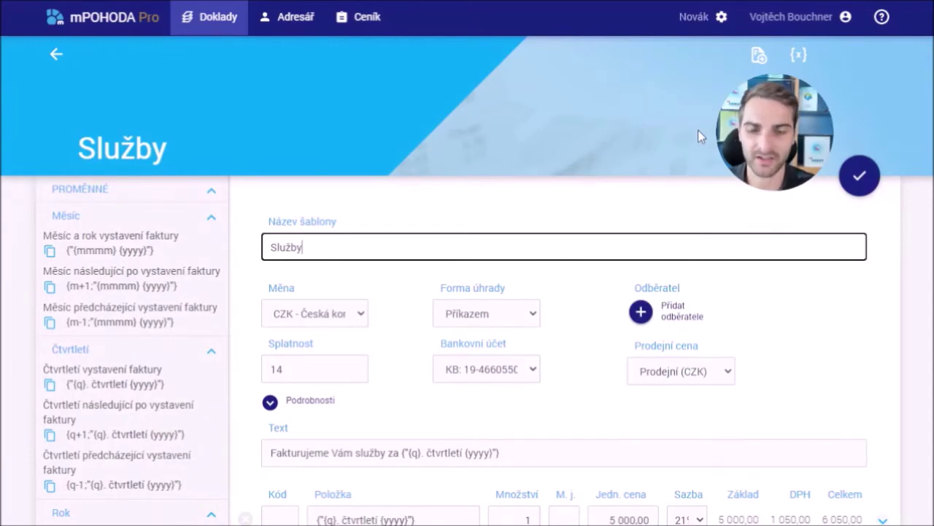
left_click(759, 56)
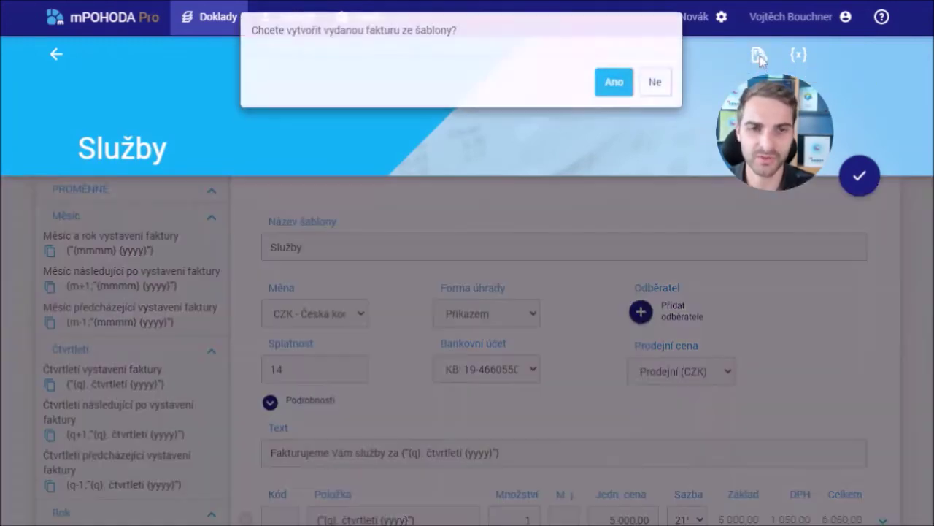
left_click(614, 94)
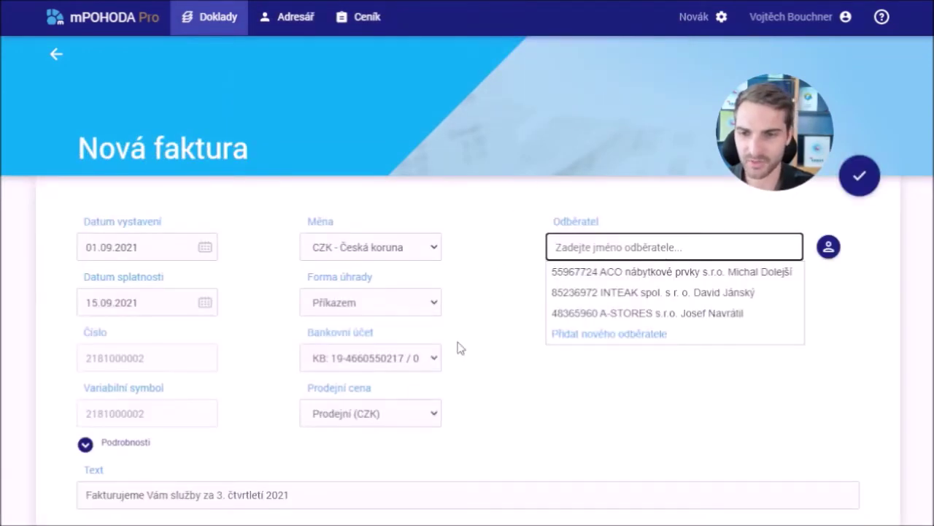
scroll(495, 413, "down", 3)
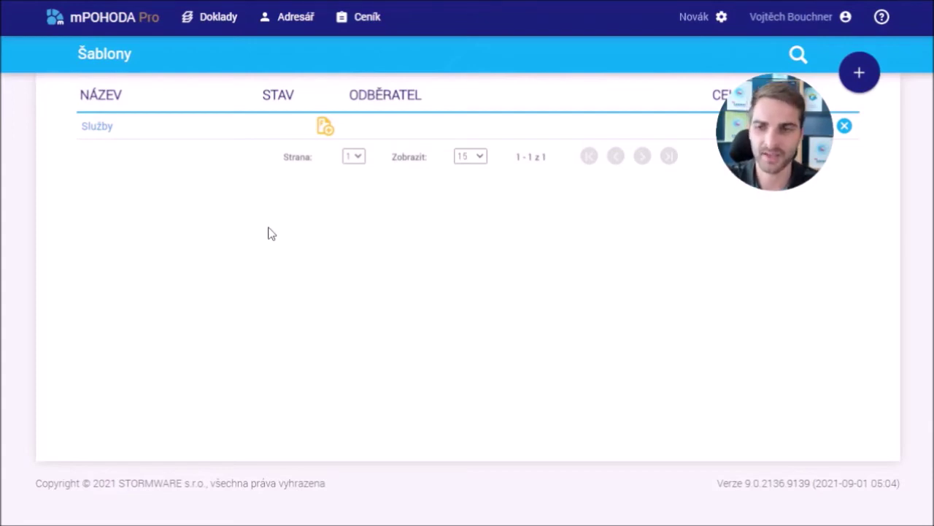
- Open the Služby template from the template list and show its additional details
left_click(100, 128)
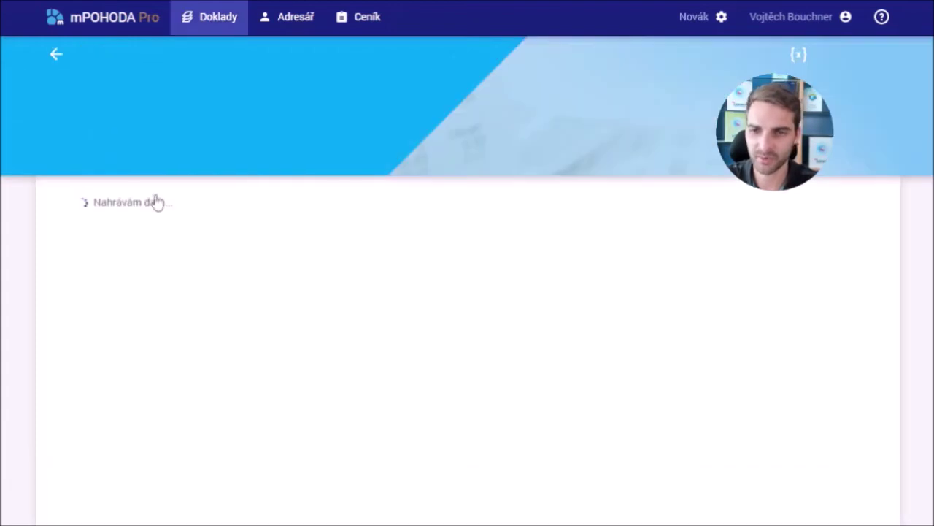
scroll(233, 283, "down", 1)
scroll(234, 283, "down", 2)
left_click(269, 218)
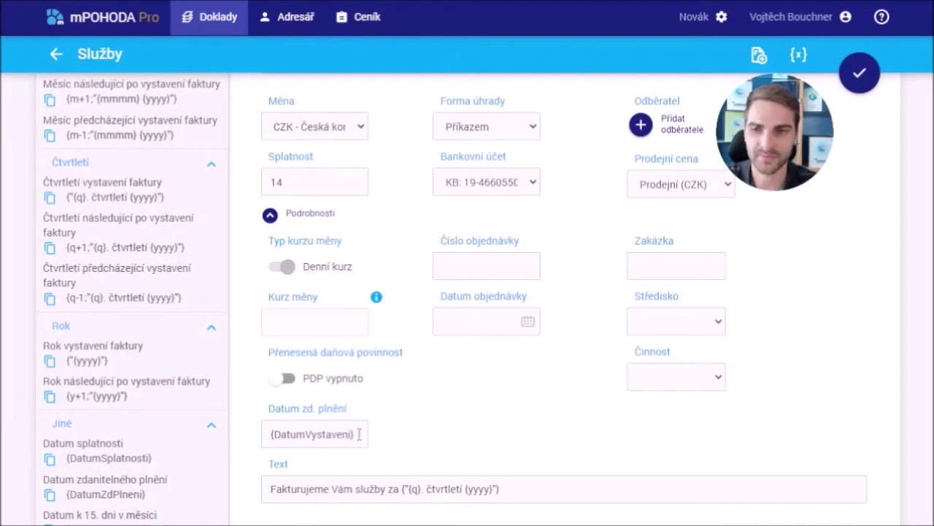
- Read the help on variable parameters, covering the source date, the shift settings and the format
scroll(130, 365, "up", 5)
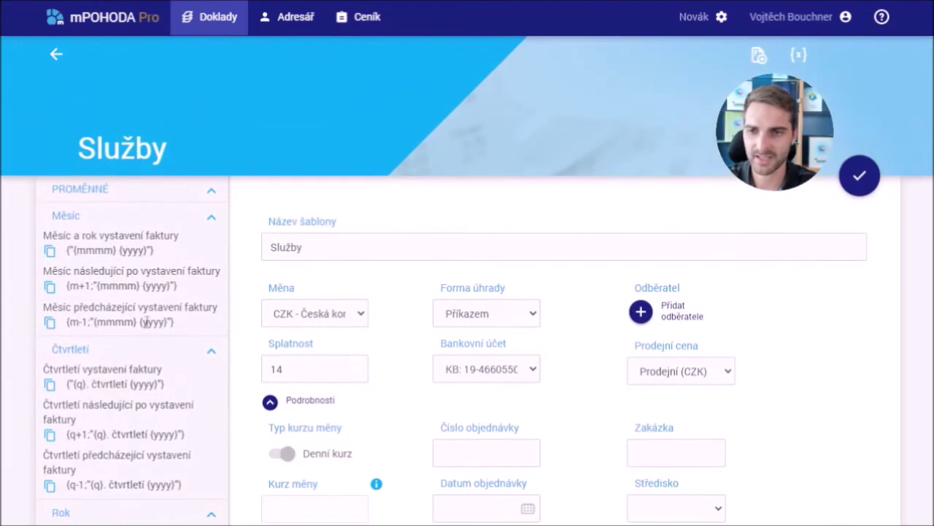
left_click(213, 191)
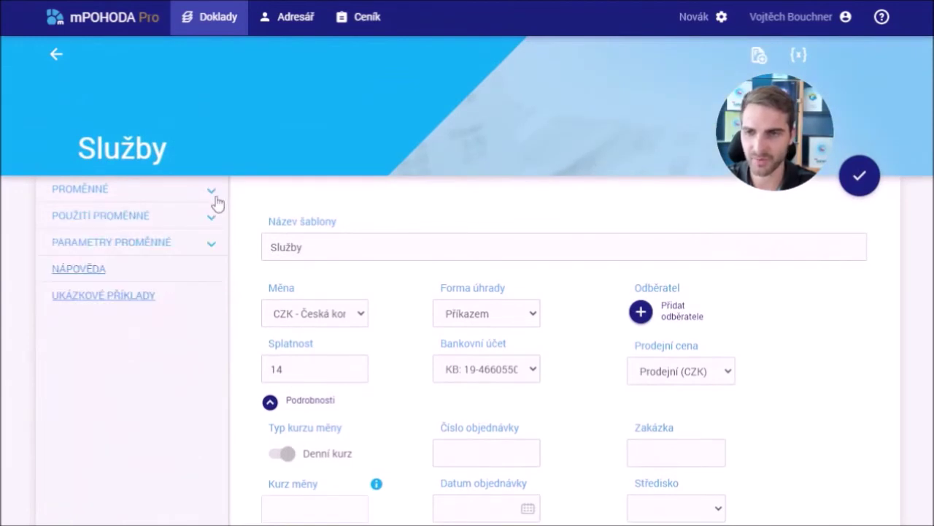
left_click(213, 247)
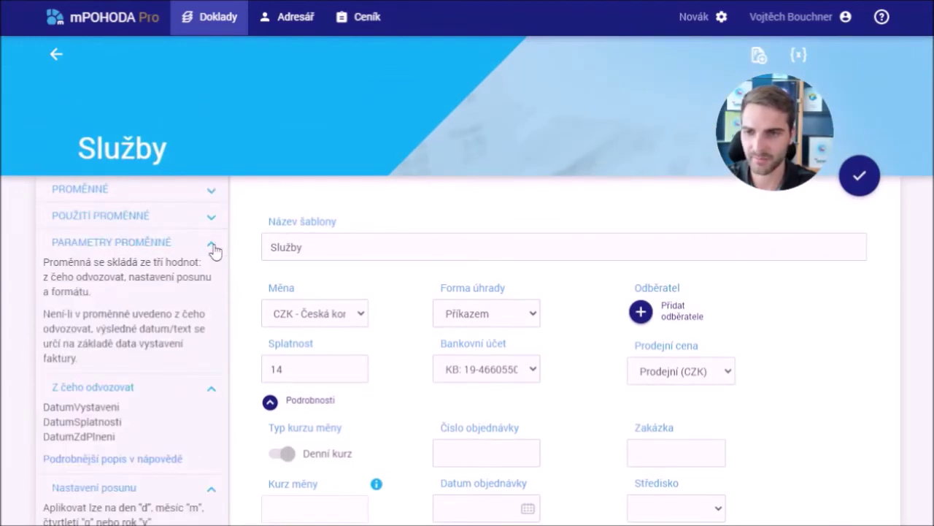
scroll(292, 283, "down", 3)
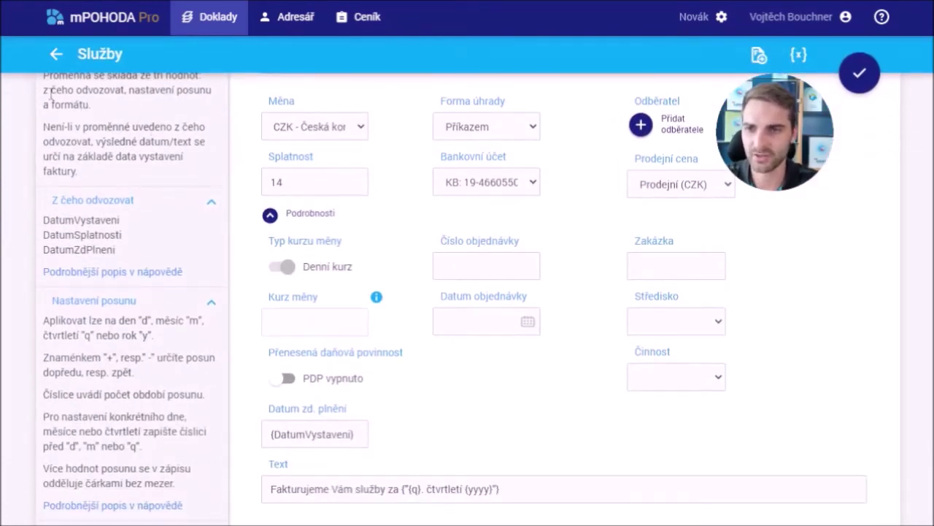
left_click_drag(49, 90, 89, 91)
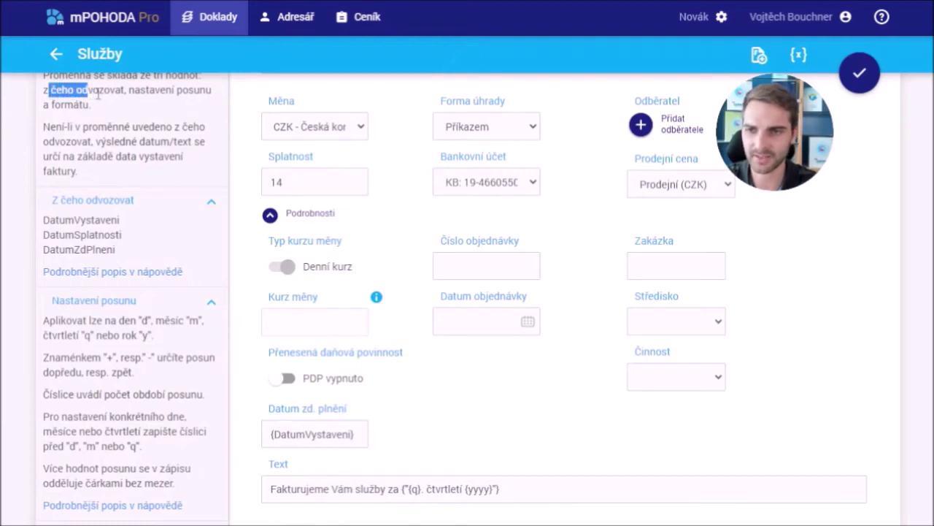
left_click(140, 105)
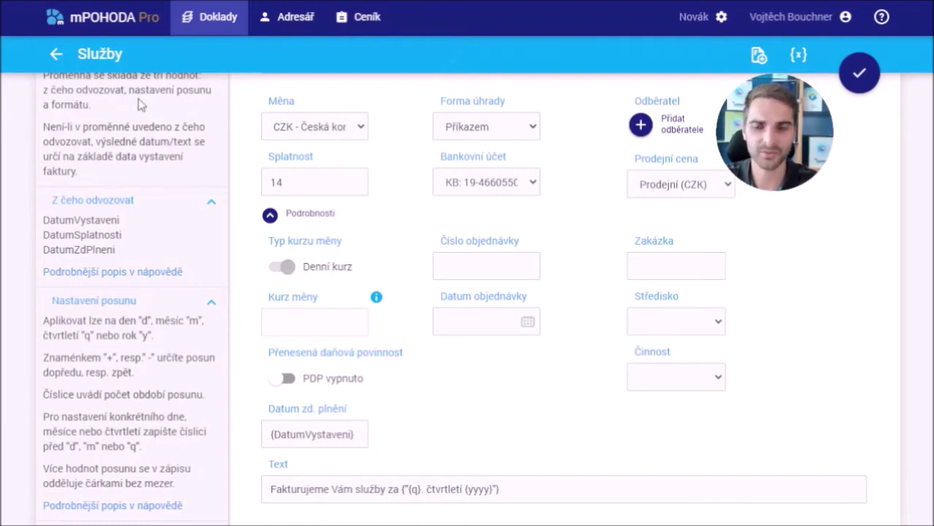
- Change the template's taxable supply date (Datum zd. plnění) variable to {DatumVystaveni;15d,m-1} and save the template
left_click(353, 435)
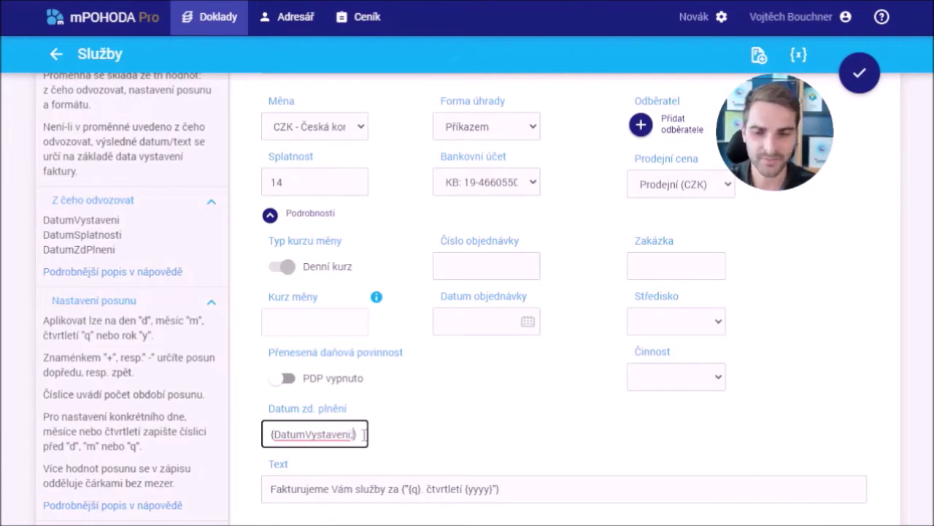
type("15d")
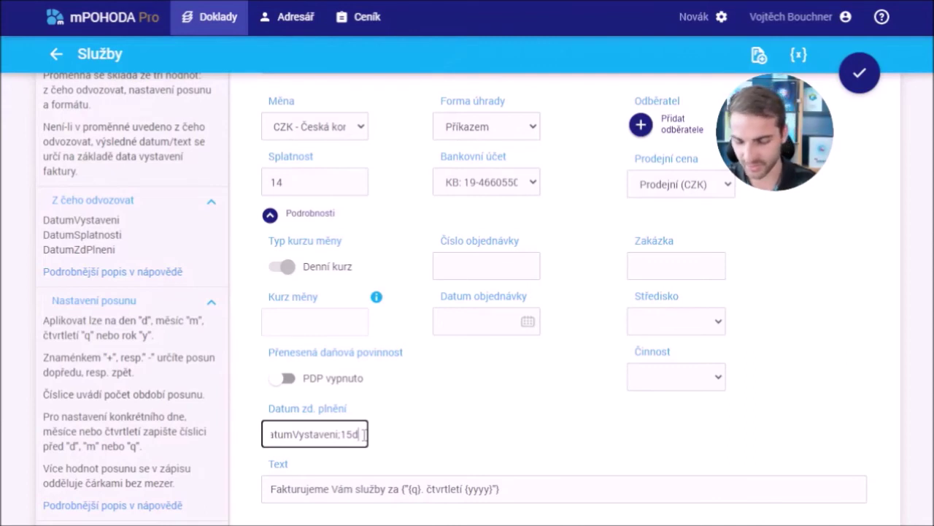
type(",")
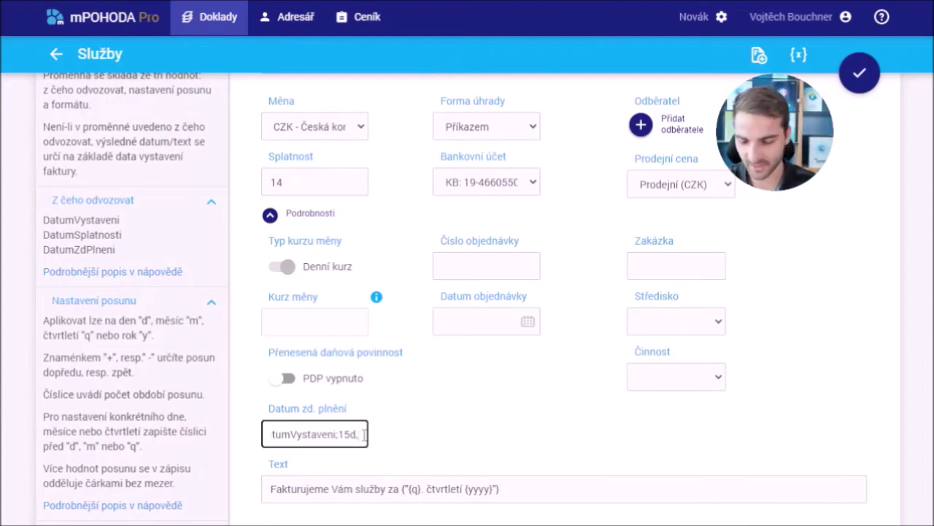
type("m")
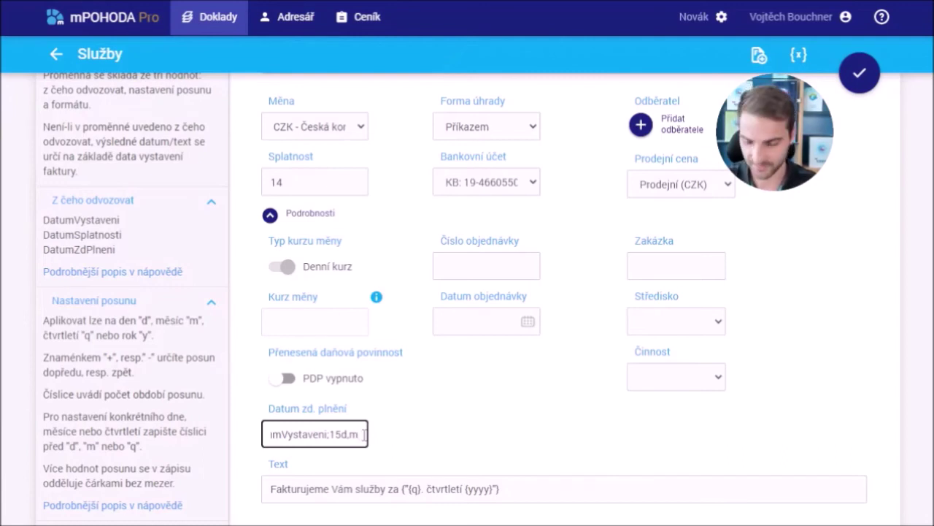
type("-1")
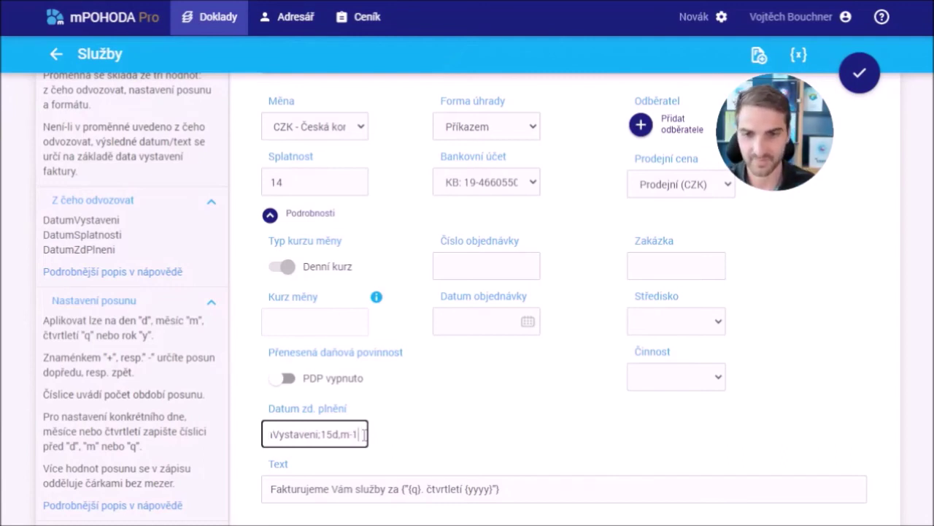
type(")")
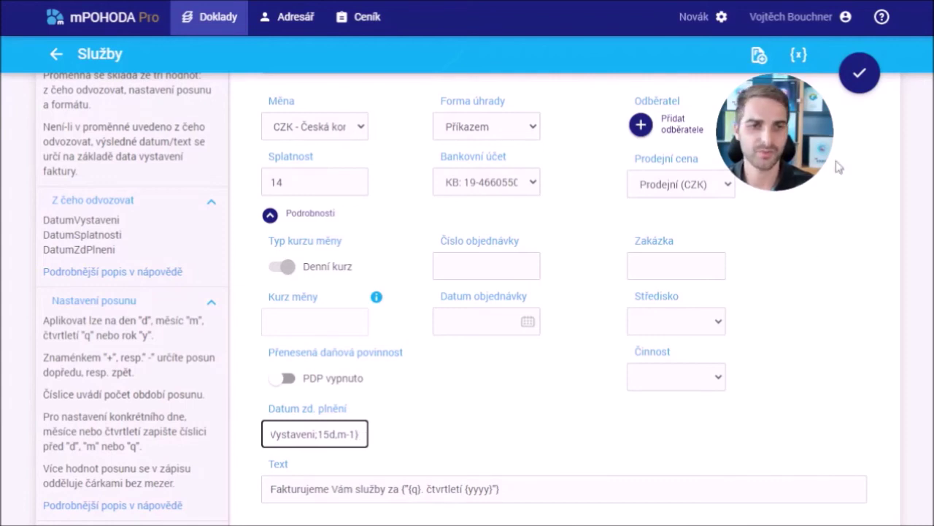
left_click(863, 77)
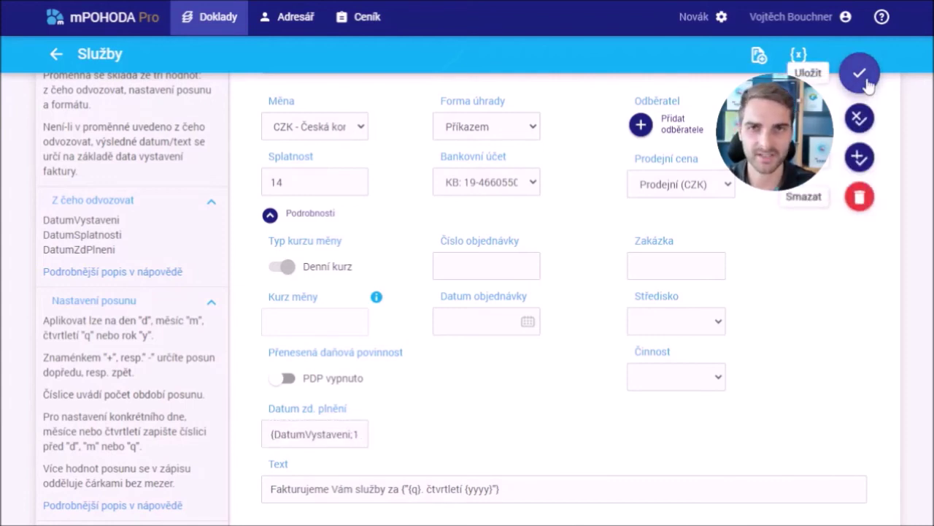
left_click(861, 75)
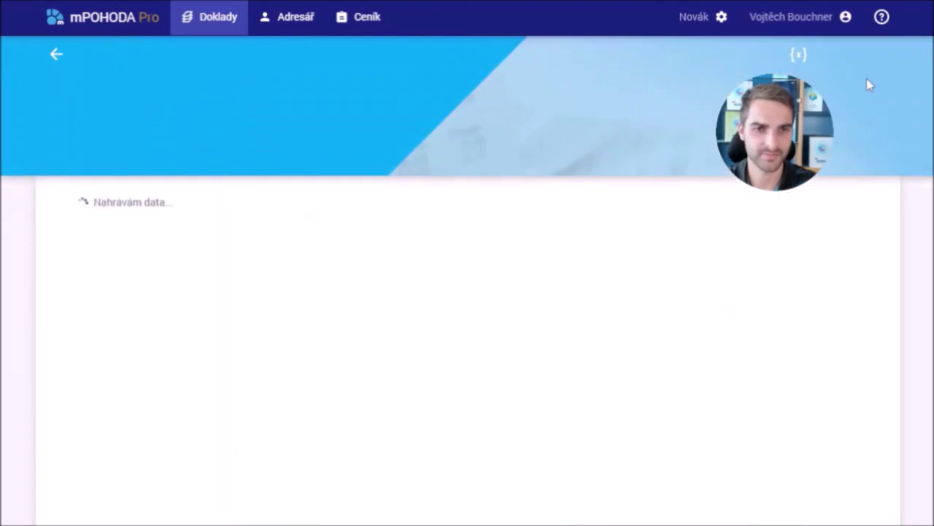
- Generate an issued invoice from the Služby template and expand its additional details to check the taxable supply date
left_click(756, 56)
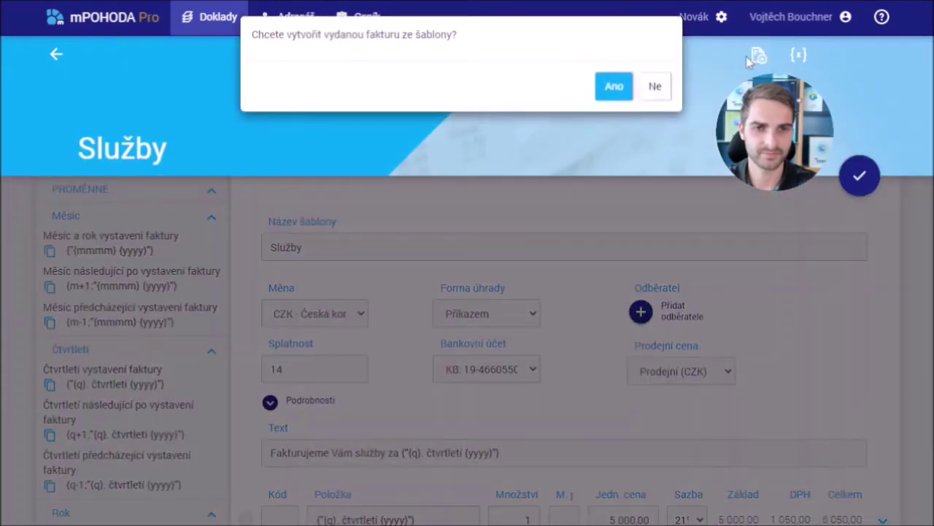
left_click(613, 92)
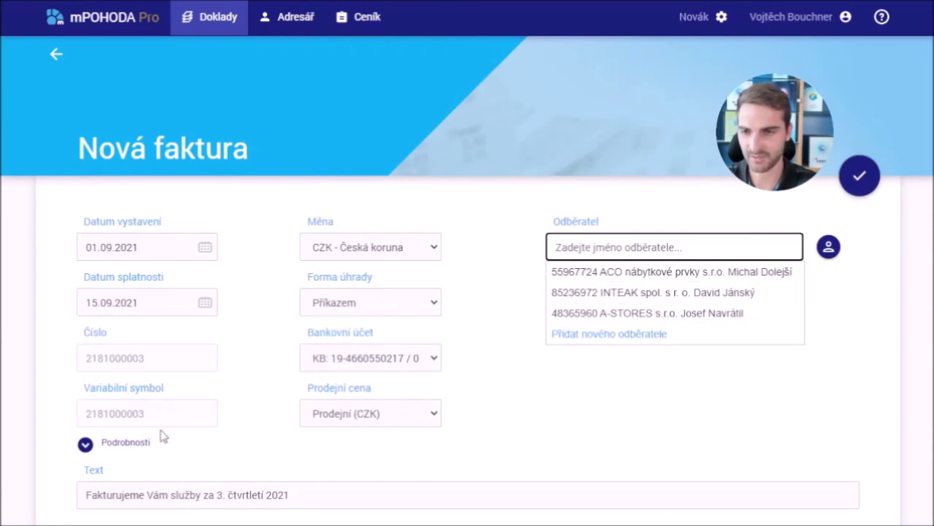
left_click(86, 445)
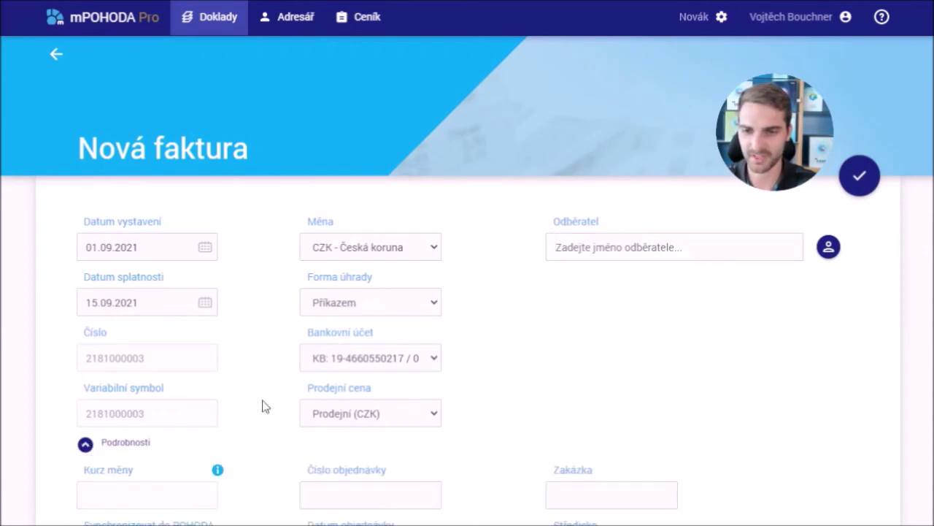
scroll(270, 374, "down", 2)
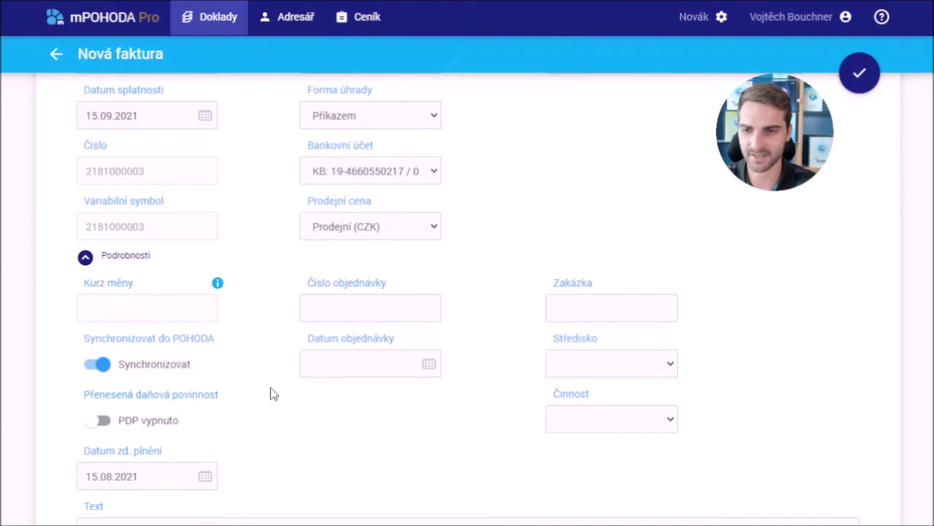